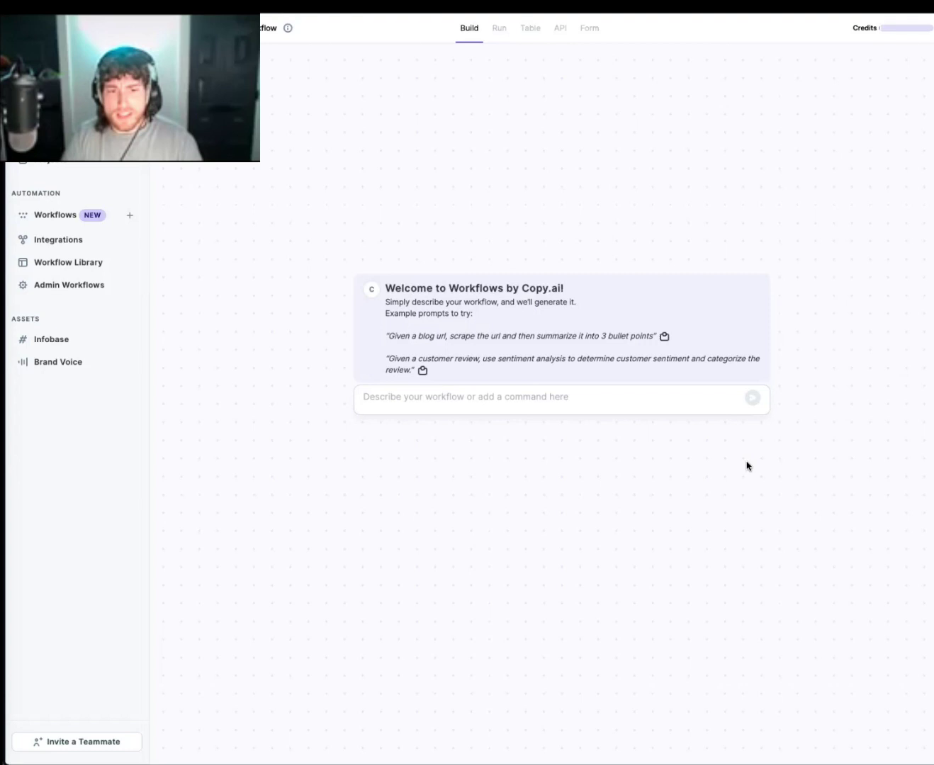
Step: Open the Weekly Customer News Summary workflow to view its company name input and result steps
left_click(588, 407)
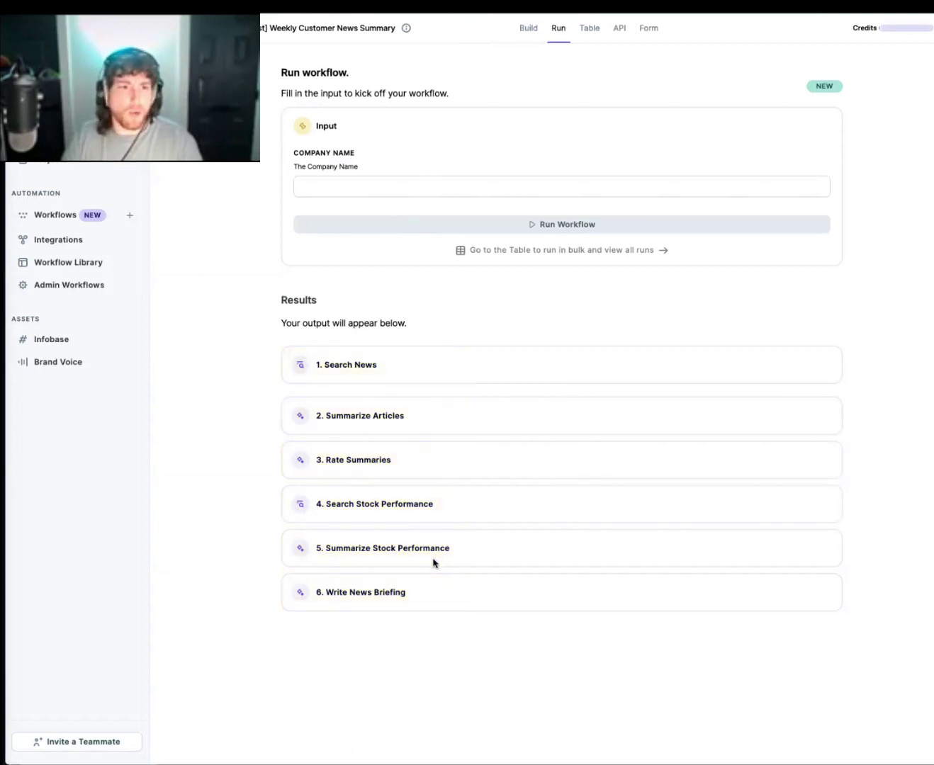
Step: Switch to the Build view and open the Test Workflow panel with the previous Search News results
left_click(529, 27)
left_click(552, 102)
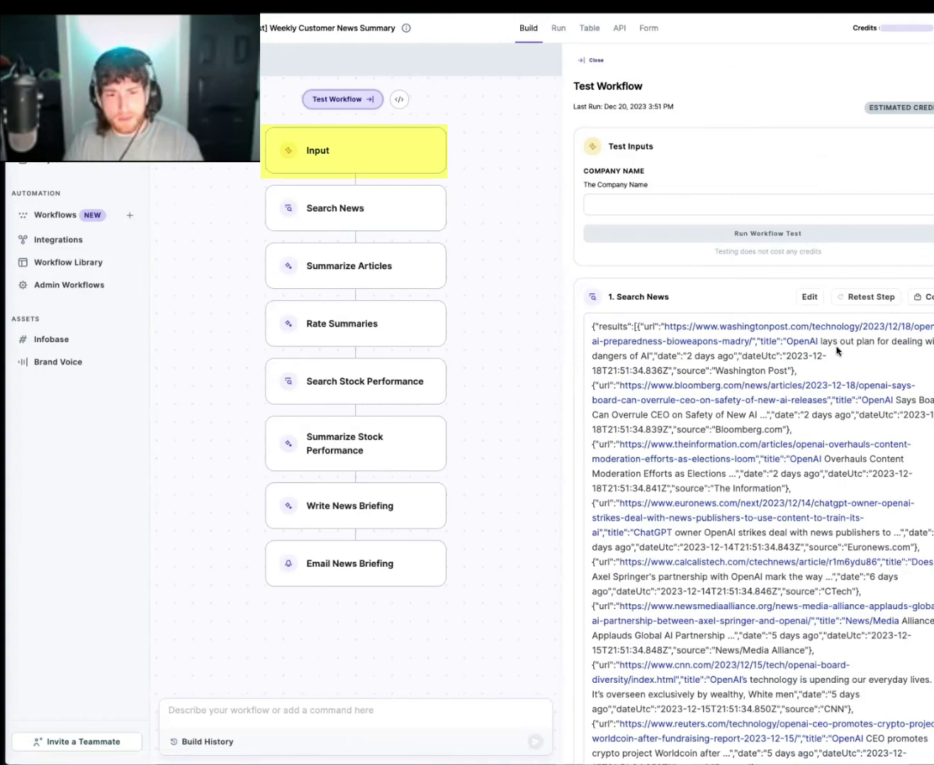
scroll(838, 351, "down", 4)
scroll(822, 345, "down", 3)
scroll(822, 345, "down", 5)
scroll(822, 343, "down", 5)
scroll(821, 341, "down", 1)
scroll(822, 341, "down", 5)
scroll(831, 332, "down", 5)
scroll(762, 406, "down", 3)
scroll(762, 405, "down", 5)
scroll(762, 406, "down", 8)
scroll(759, 401, "down", 8)
scroll(758, 402, "up", 2)
scroll(758, 401, "up", 1)
scroll(758, 402, "down", 3)
scroll(759, 401, "down", 8)
scroll(759, 403, "down", 5)
scroll(759, 402, "down", 5)
scroll(758, 402, "down", 5)
scroll(758, 401, "down", 2)
scroll(759, 403, "down", 2)
scroll(758, 401, "down", 5)
scroll(759, 401, "down", 3)
scroll(759, 402, "down", 1)
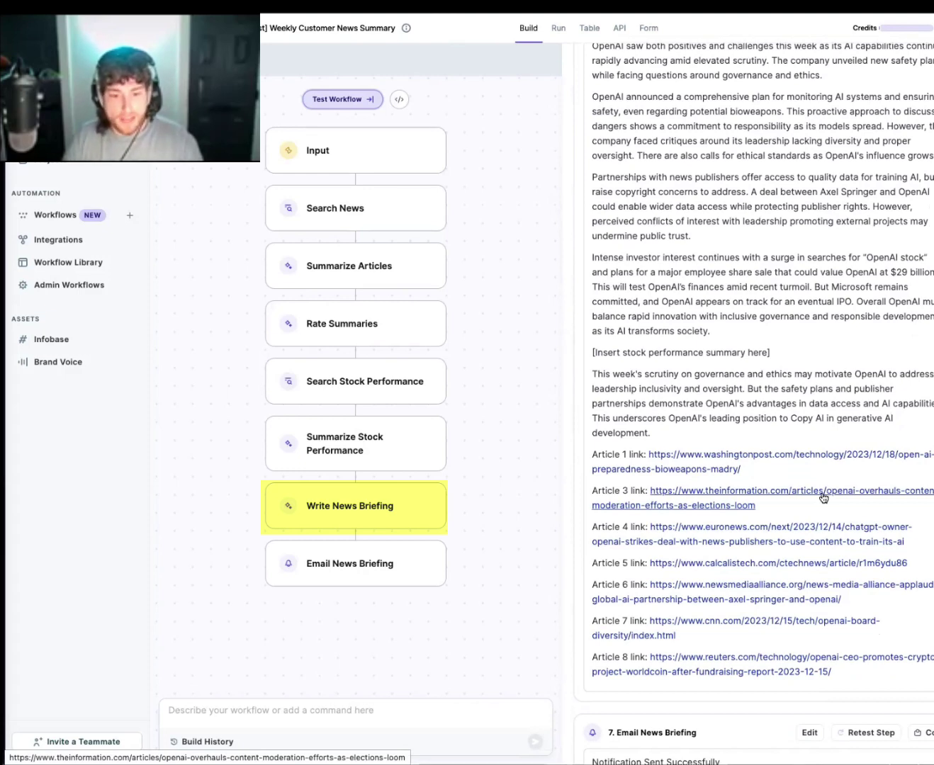
scroll(821, 499, "down", 2)
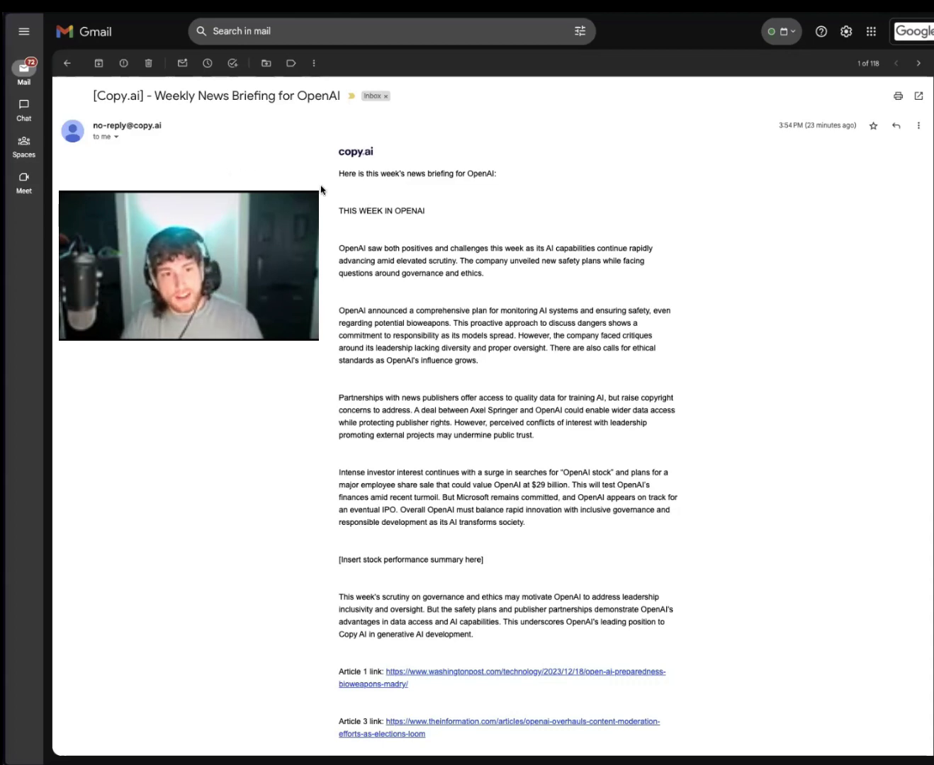
scroll(321, 190, "down", 3)
scroll(322, 190, "down", 1)
scroll(321, 190, "down", 2)
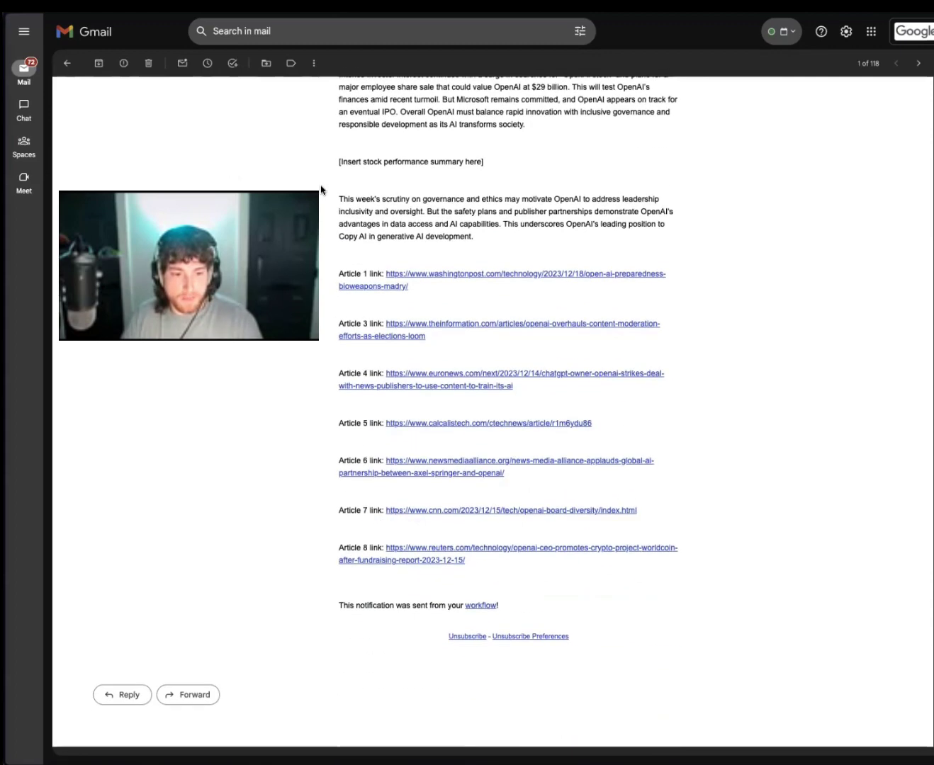
scroll(320, 189, "up", 4)
scroll(321, 190, "up", 1)
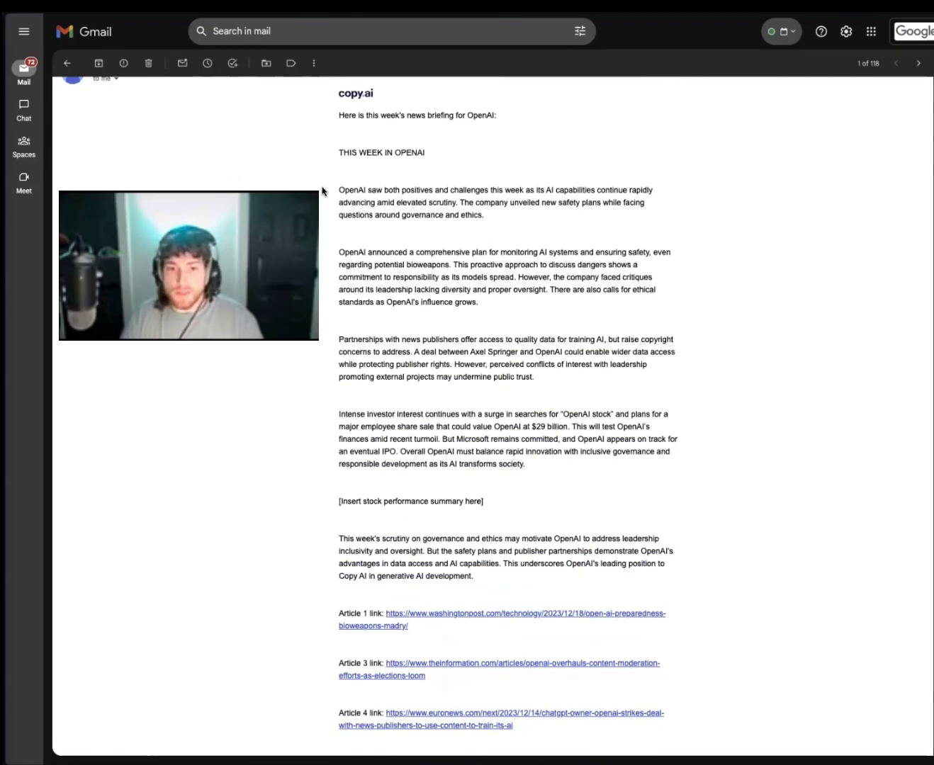